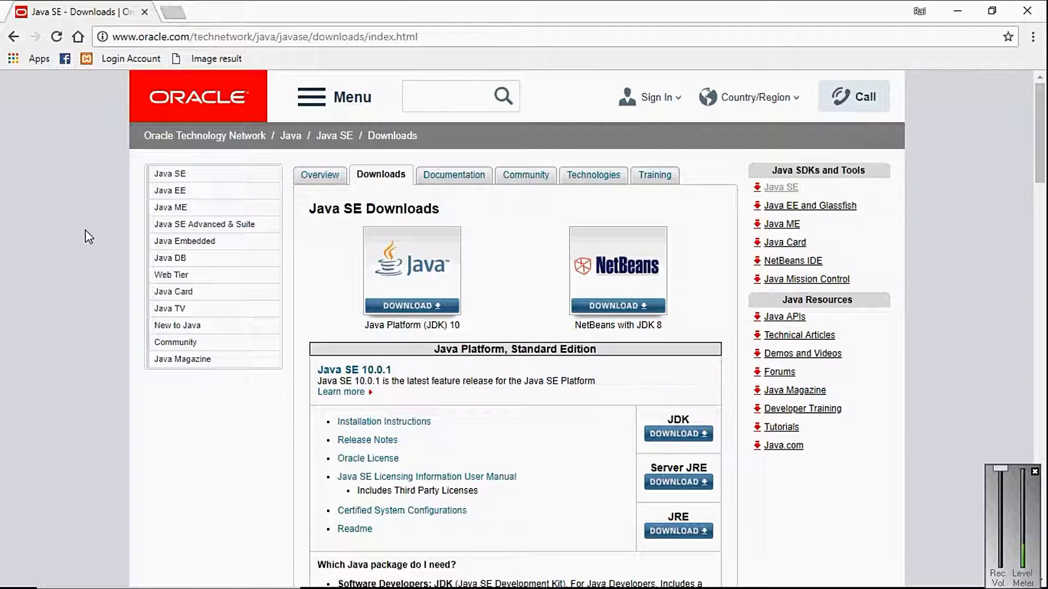
Load netbeans.org in a new browser tab and go to the NetBeans IDE 8.2 download page
click(172, 13)
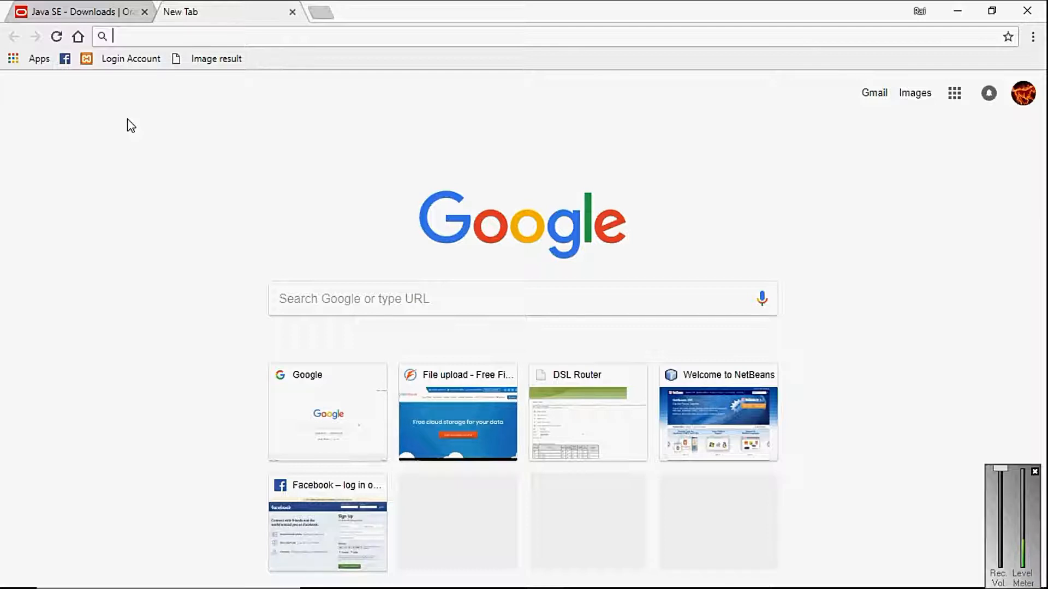
text(netbeans.org)
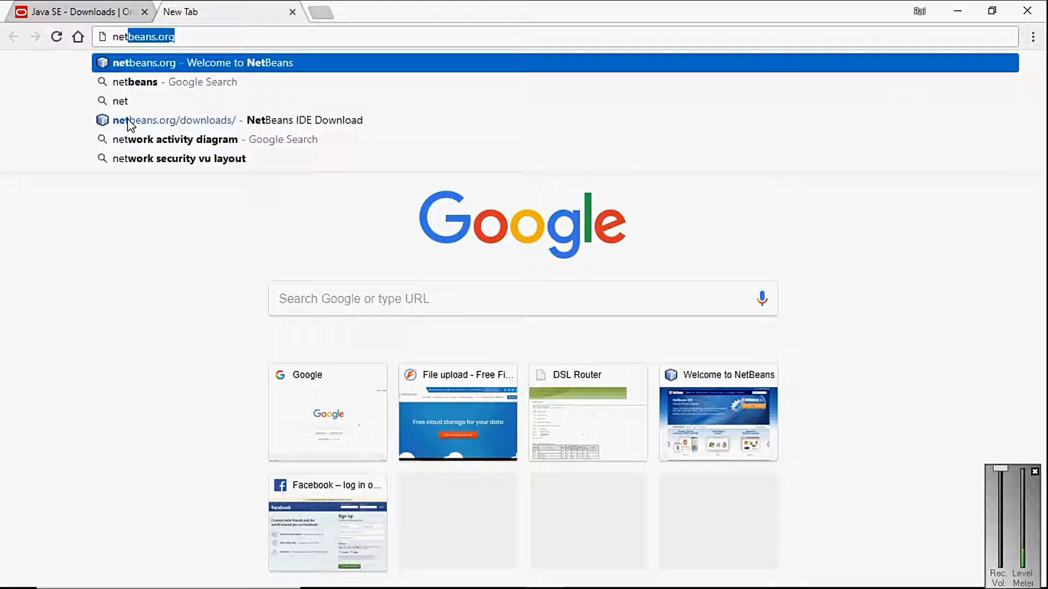
key(Right)
key(Return)
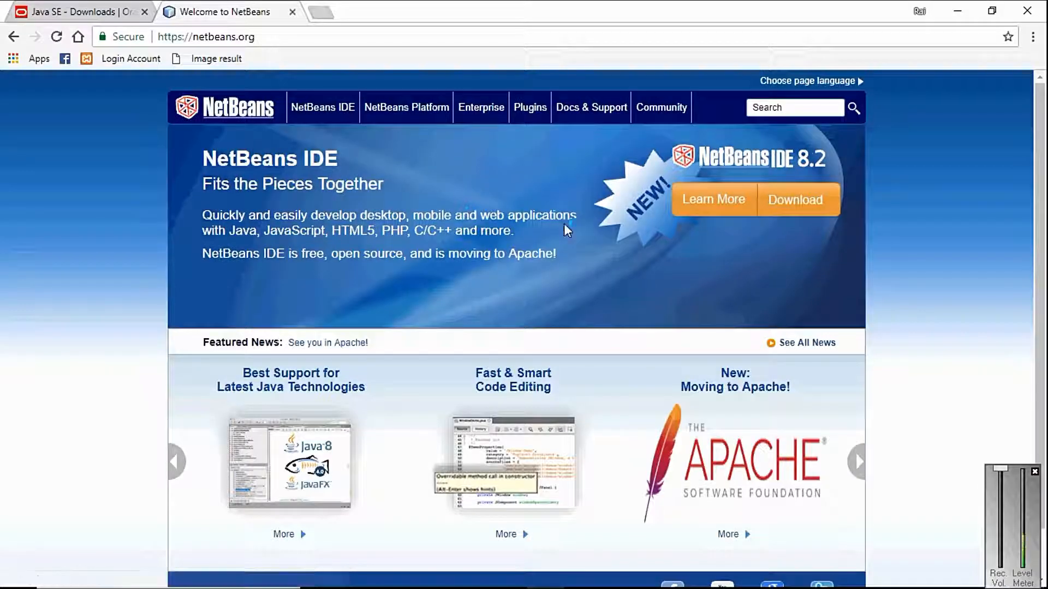
click(796, 201)
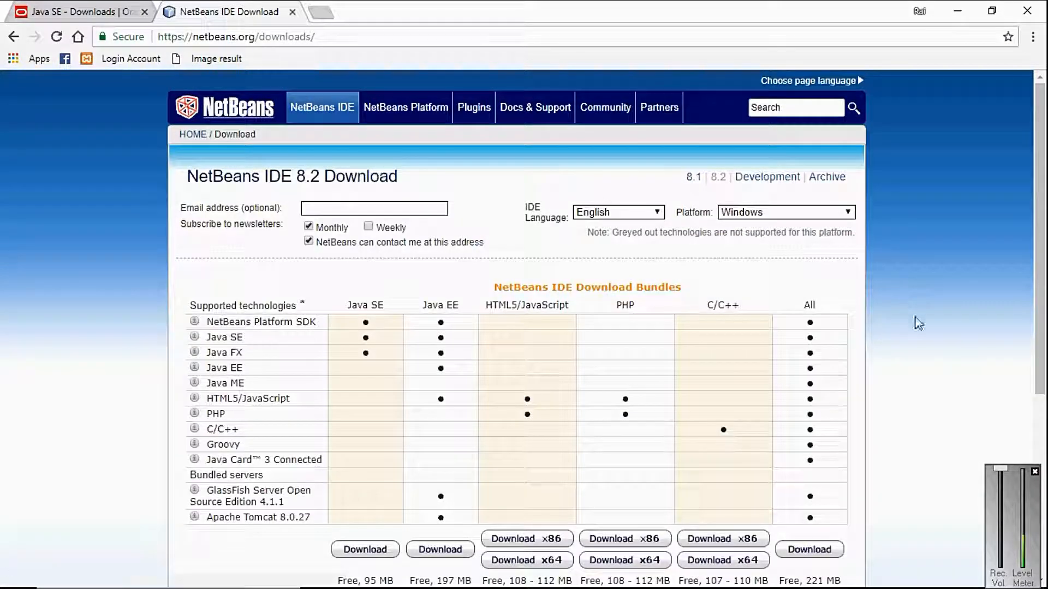
Download the All bundle of NetBeans IDE 8.2 for the Windows platform and close the browser
scroll(922, 360, down, 3)
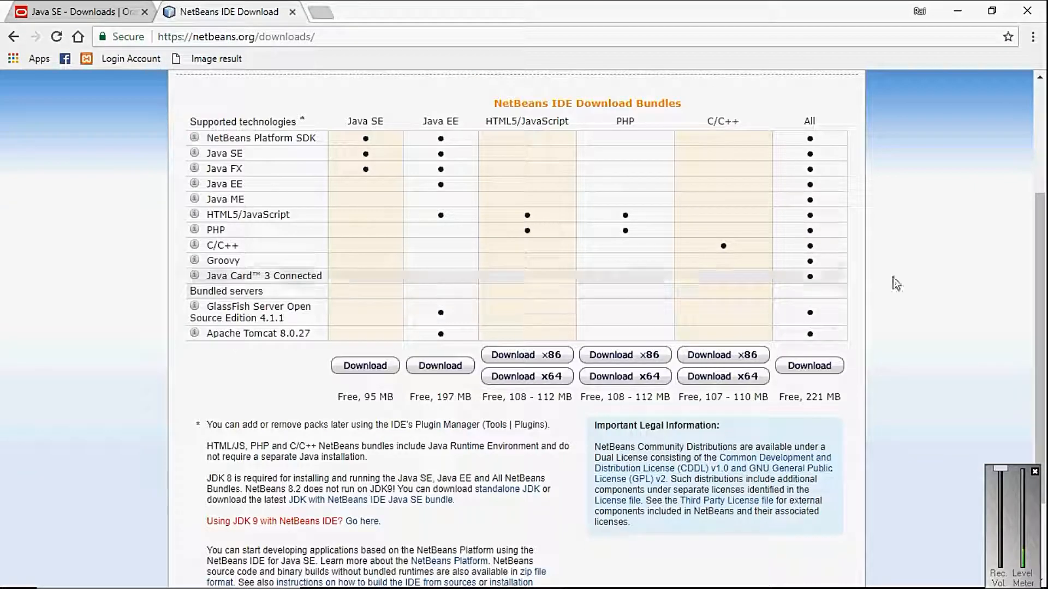
scroll(931, 292, up, 2)
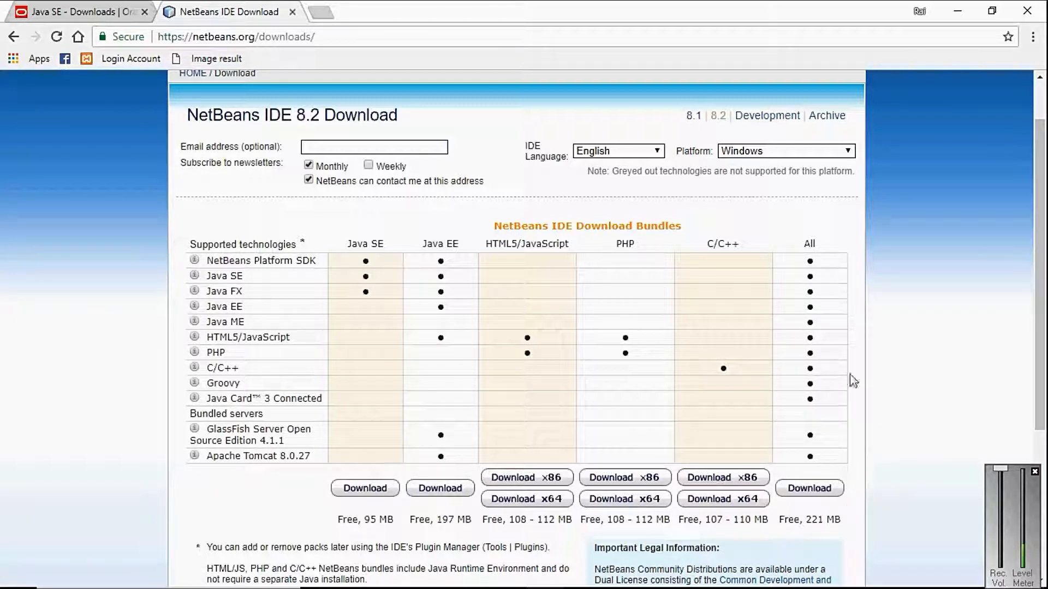
click(851, 154)
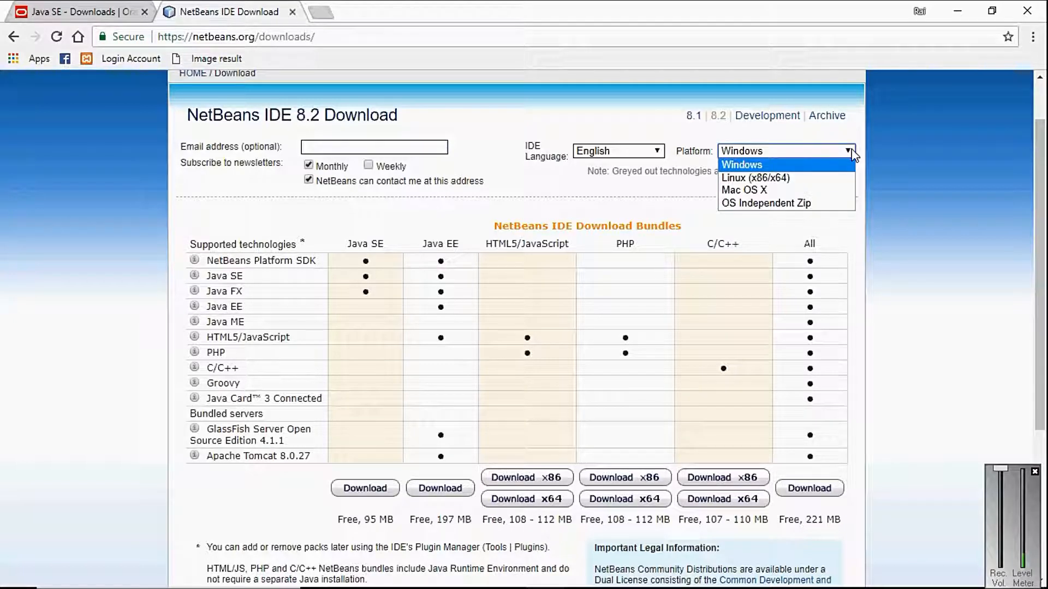
click(853, 155)
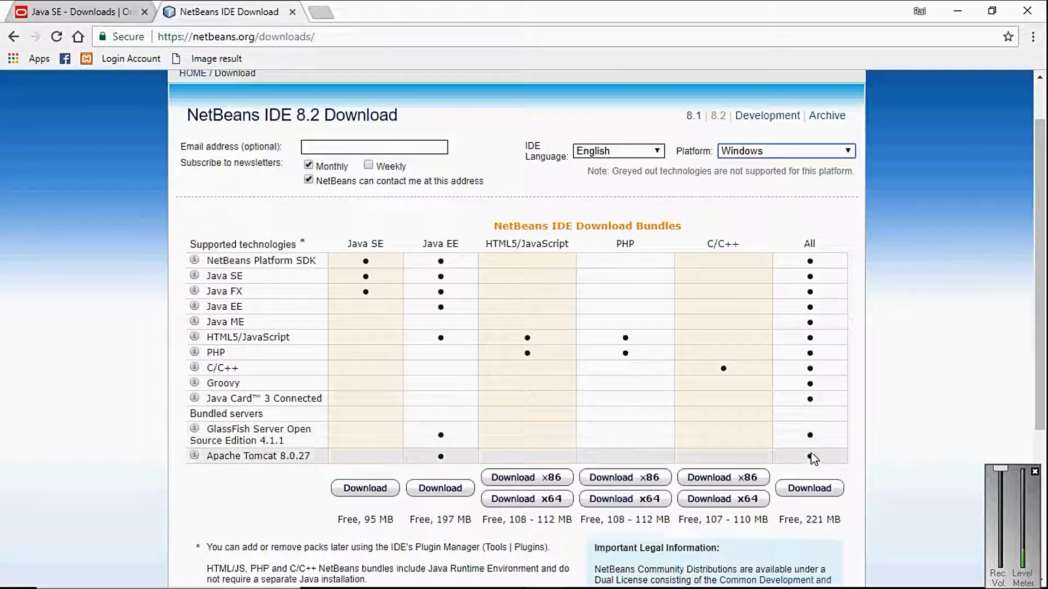
click(808, 487)
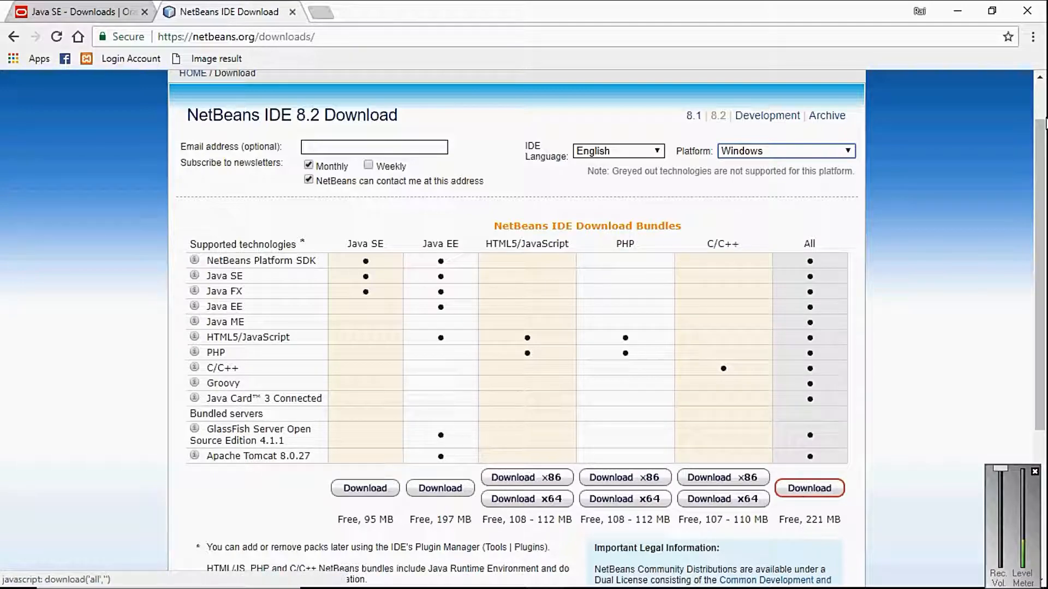
click(1027, 11)
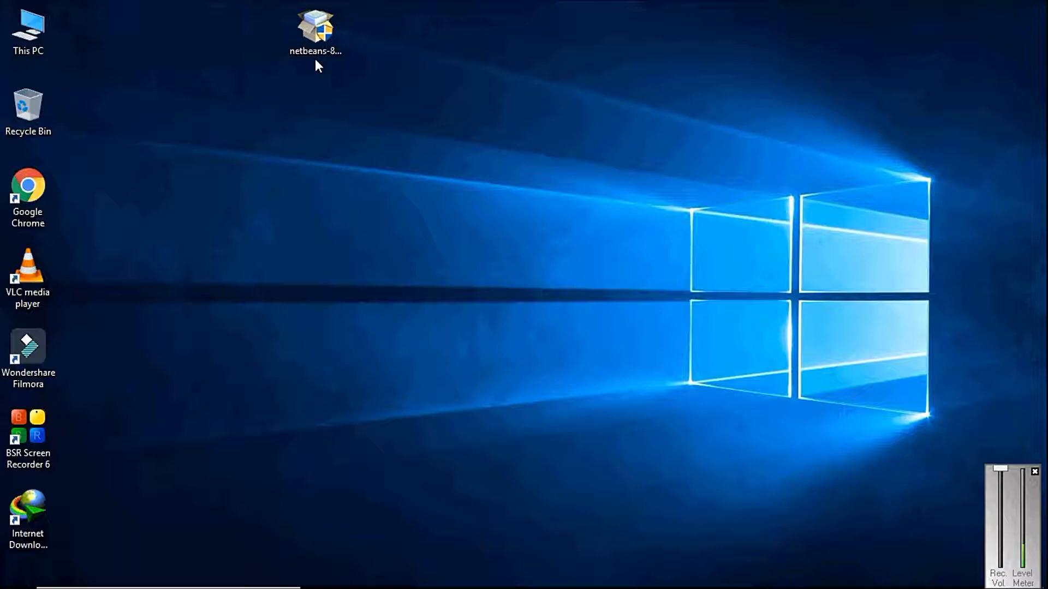
Try to run the netbeans-8.2-windows installer from the desktop, and exit it
click(317, 31)
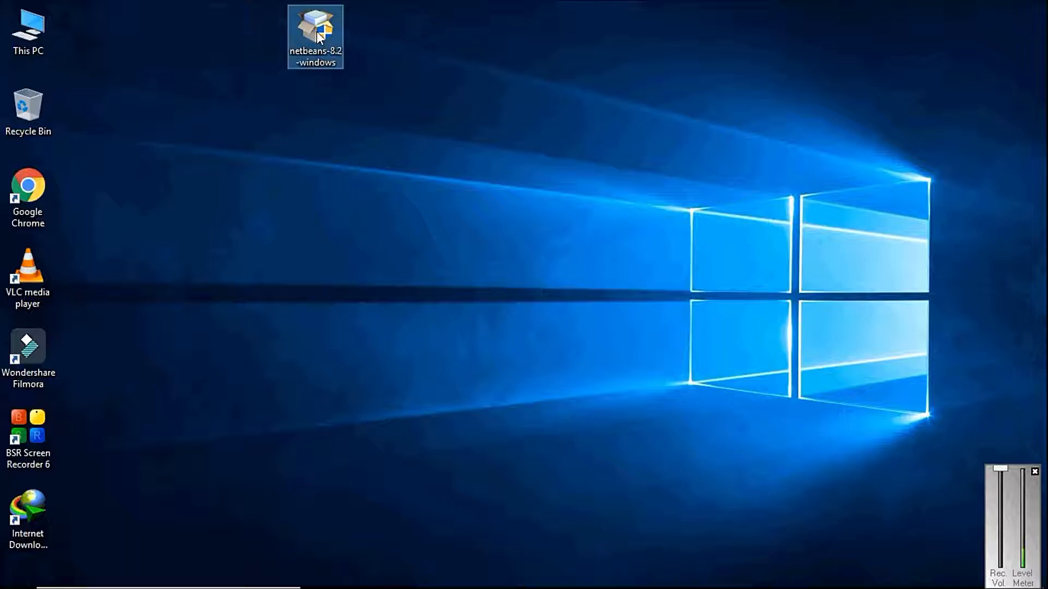
double_click(317, 31)
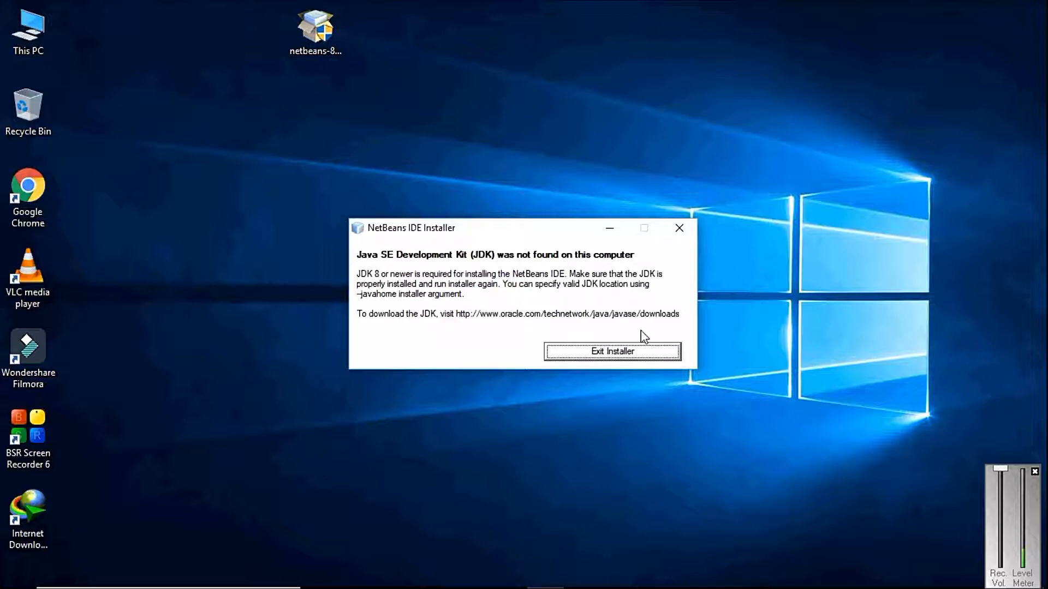
click(601, 353)
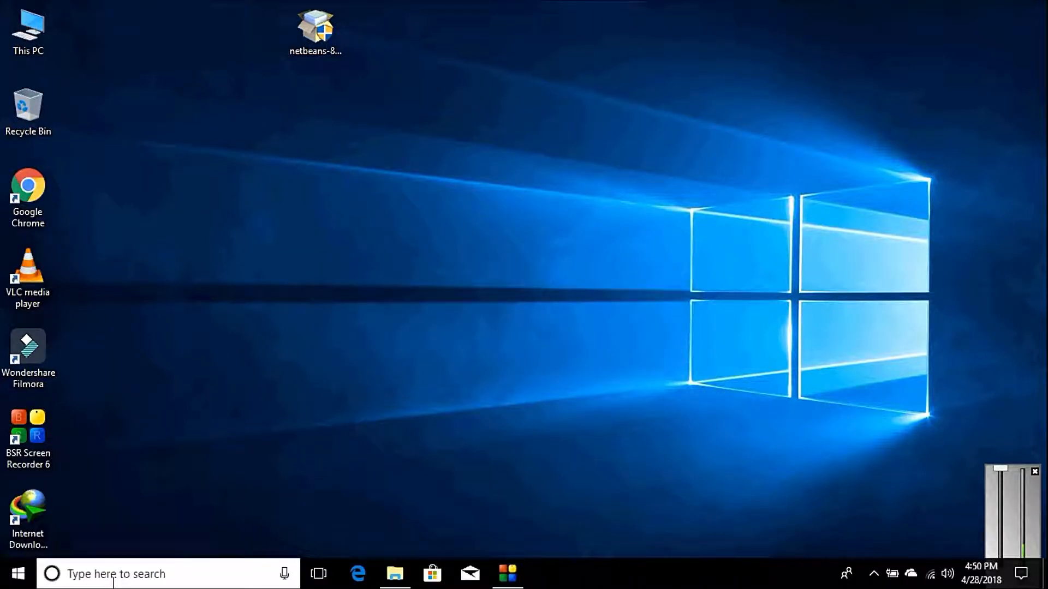
Launch Command Prompt and change the directory to the desktop with "cd desktop"
click(112, 582)
text(cmd)
key(Return)
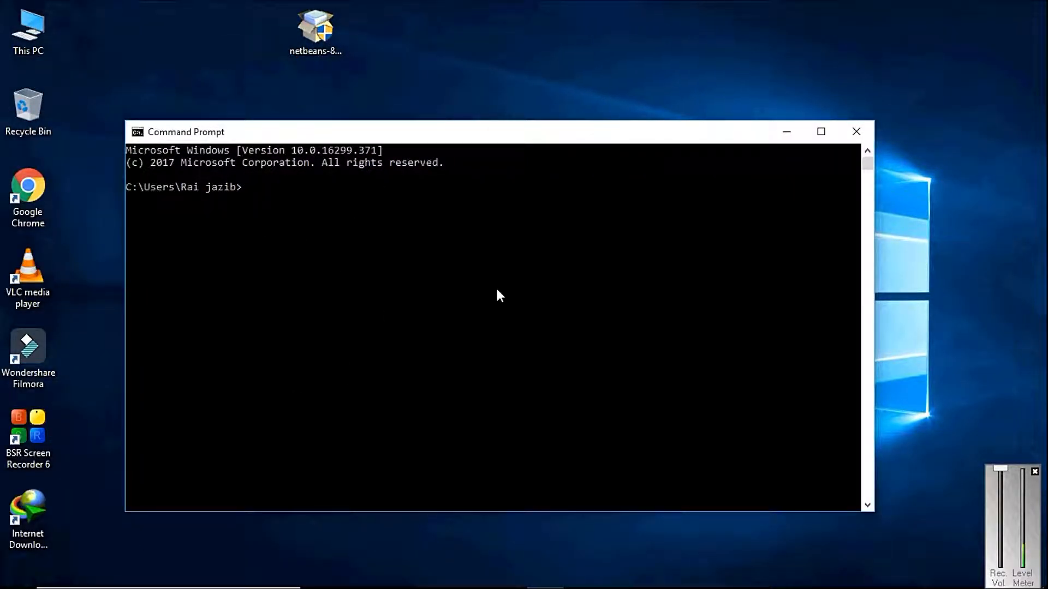
text(cd desktop)
key(Return)
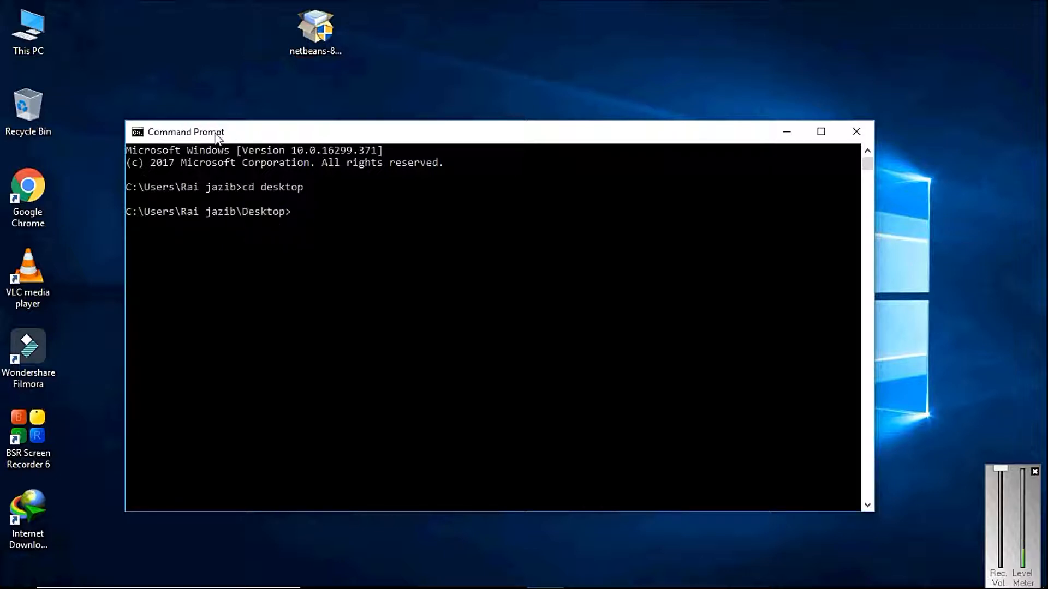
Copy the installer's file name into Command Prompt and extend the command to: netbeans-8.2-windows --javahome "
click(310, 37)
click(312, 59)
key(ctrl+c)
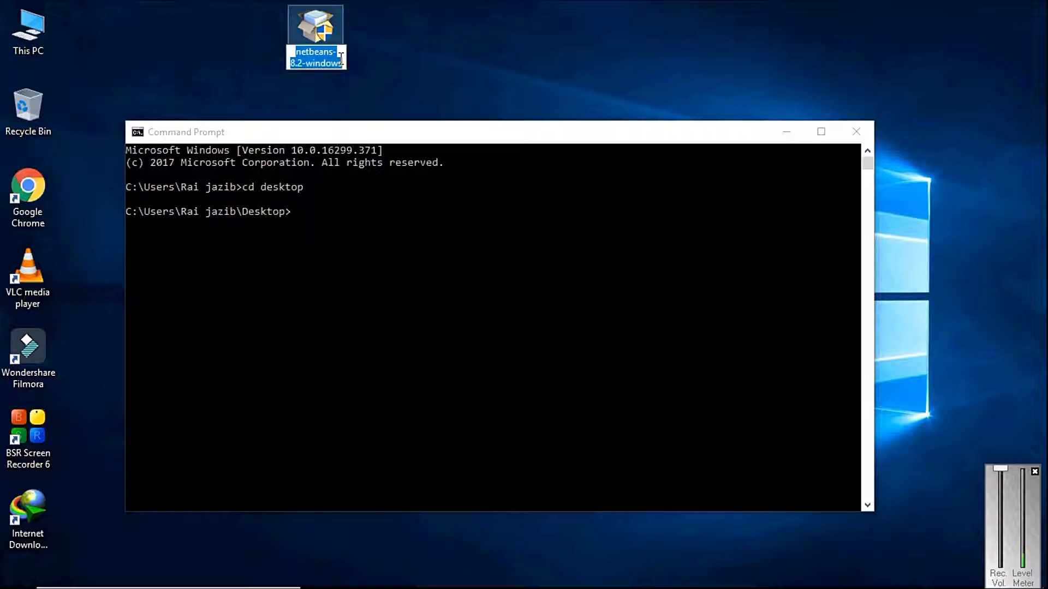
click(301, 219)
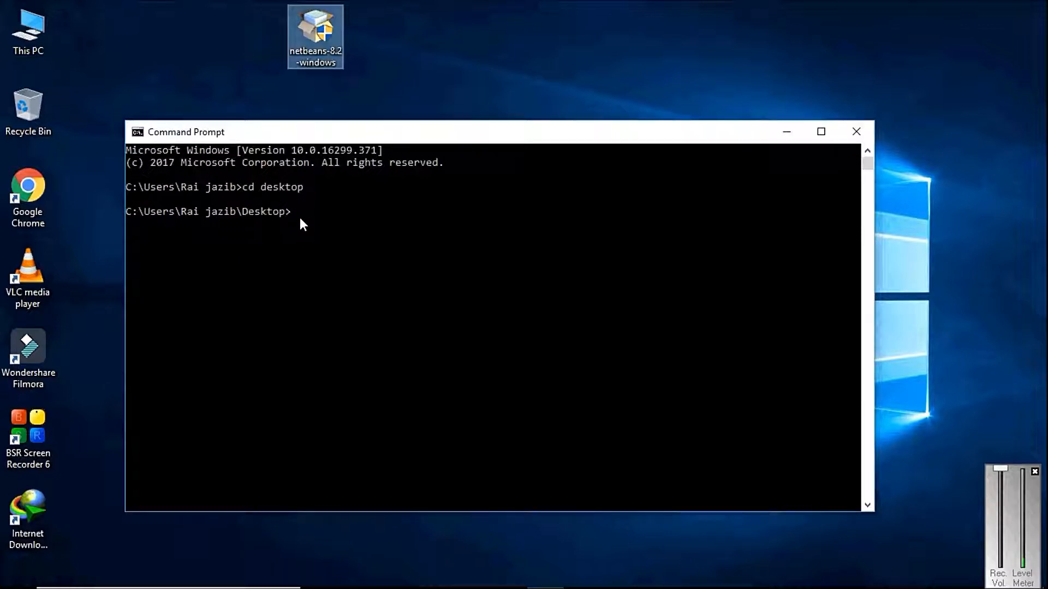
key(ctrl+v)
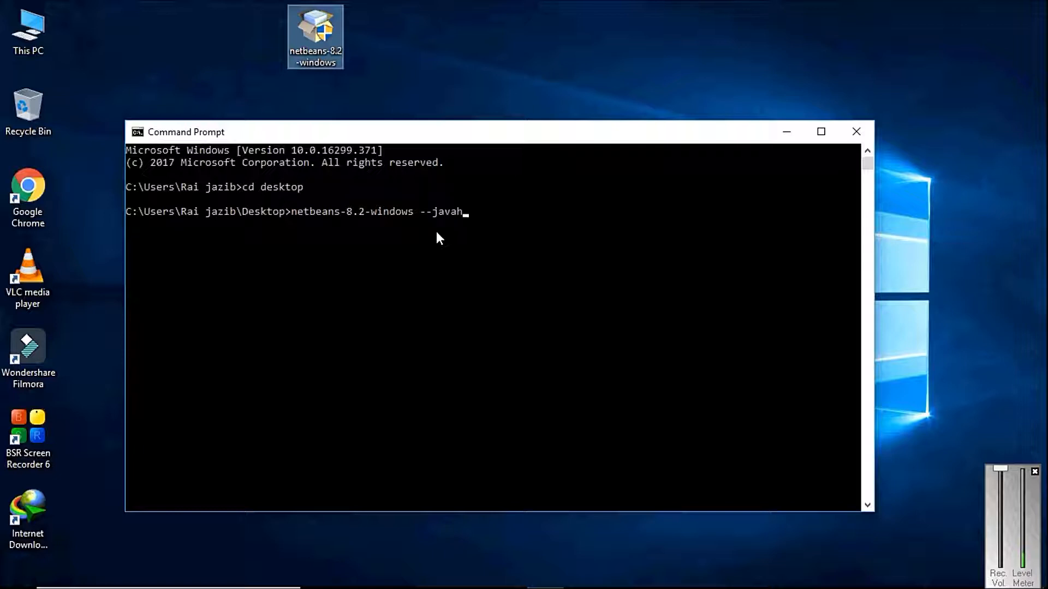
text(ome ")
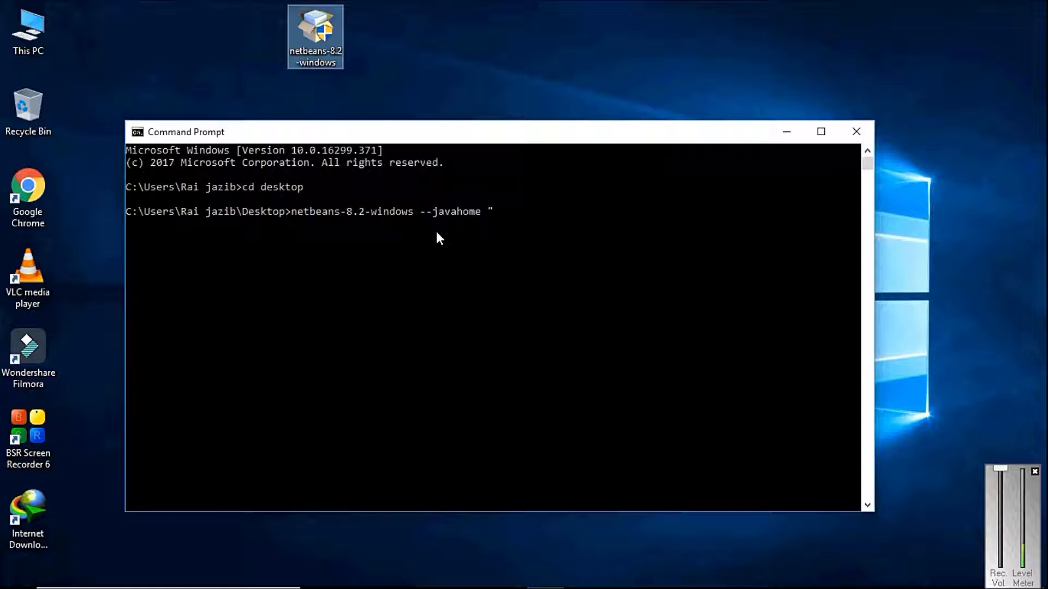
Browse in File Explorer to the Java folder under C:\Program Files
double_click(22, 47)
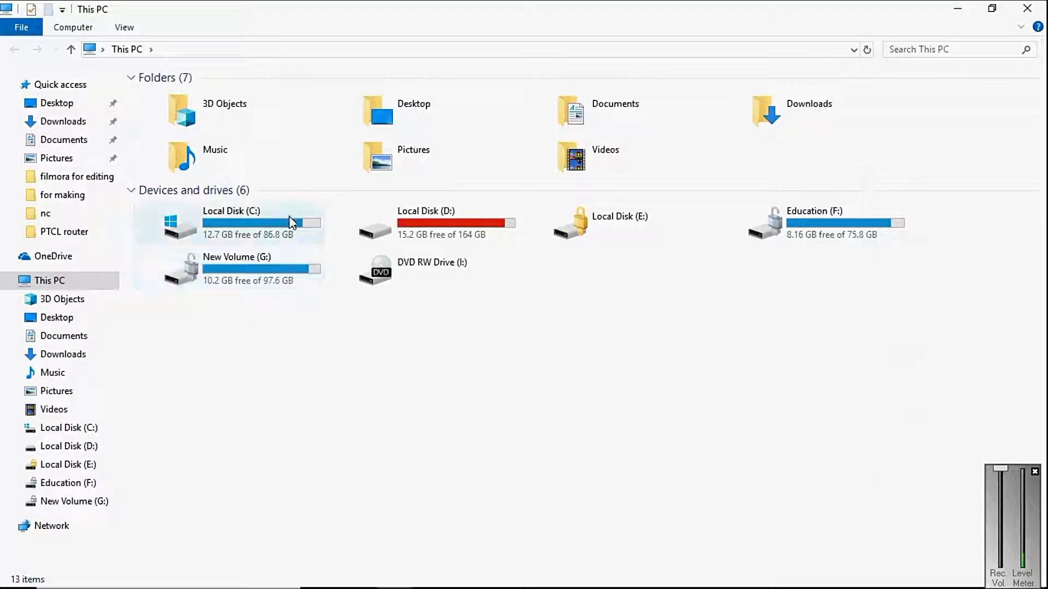
double_click(292, 222)
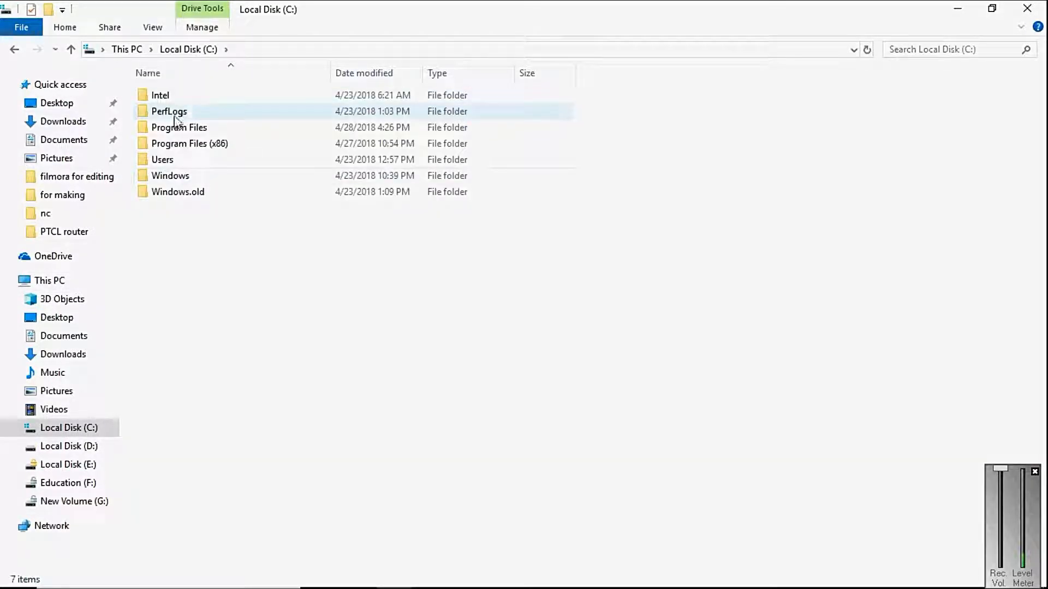
double_click(178, 127)
key(Down)
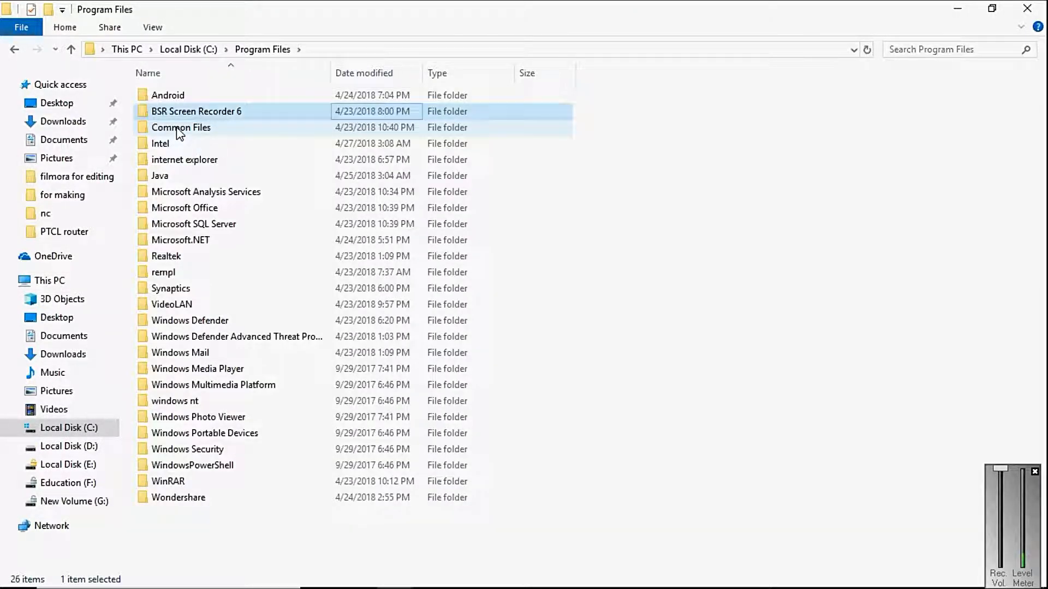
key(Down)
key(Down)
key(Down)
key(Down)
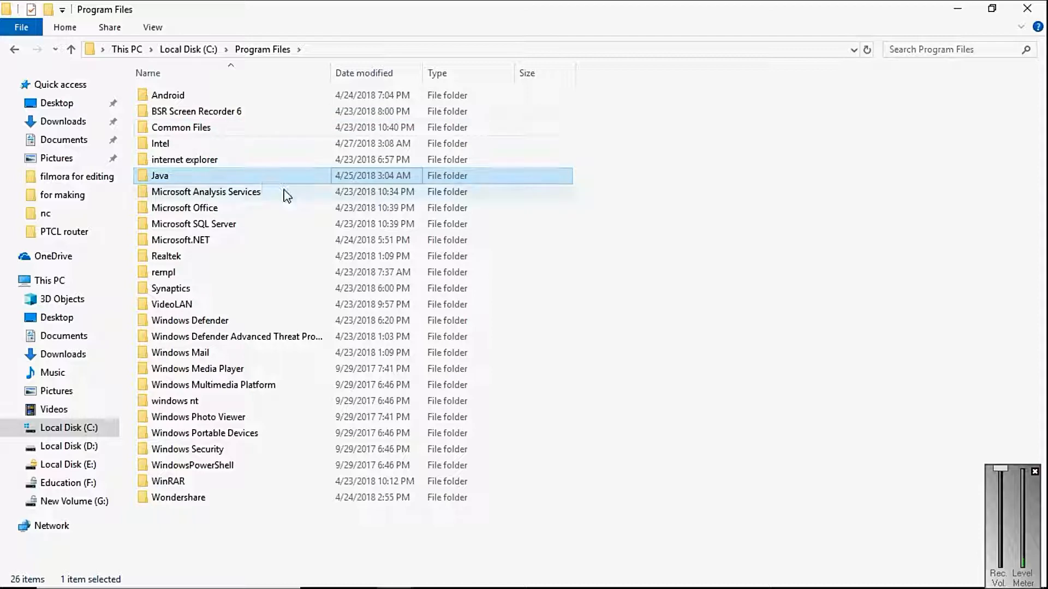
key(Return)
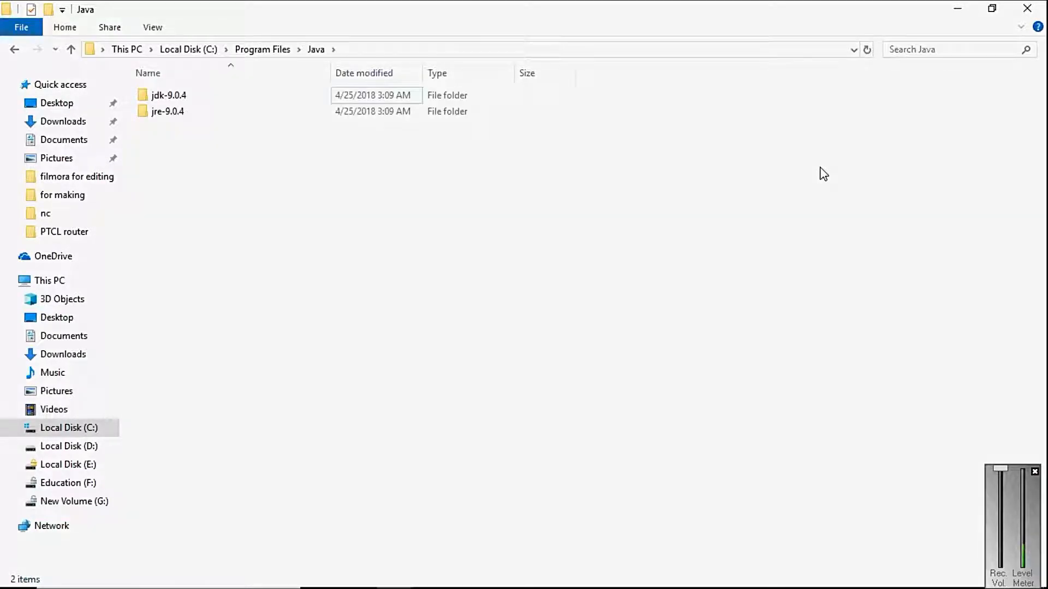
Open the jdk-9.0.4 folder and copy its full path
key(Down)
key(Up)
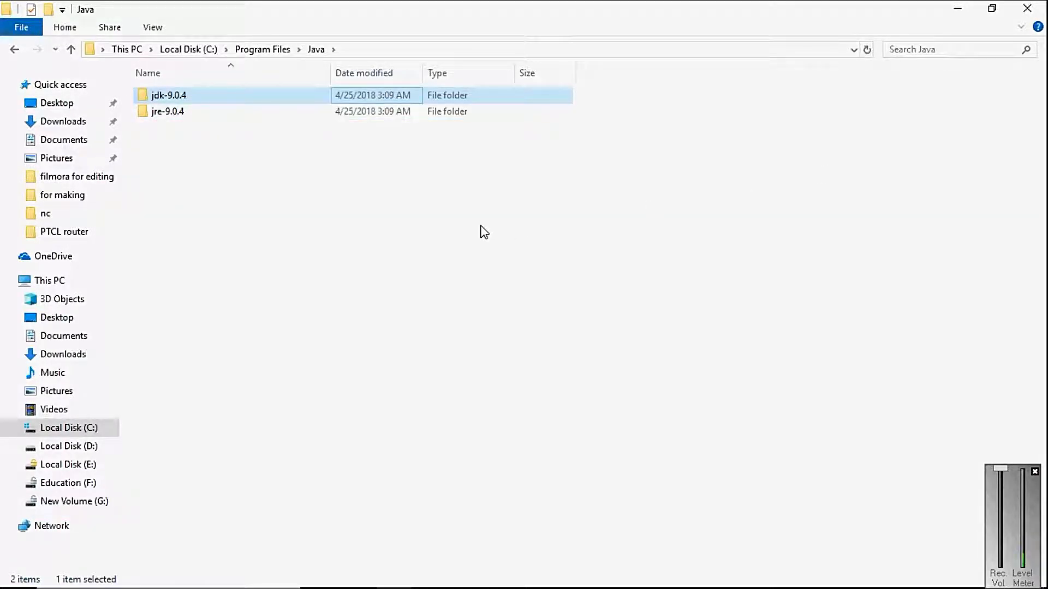
key(Return)
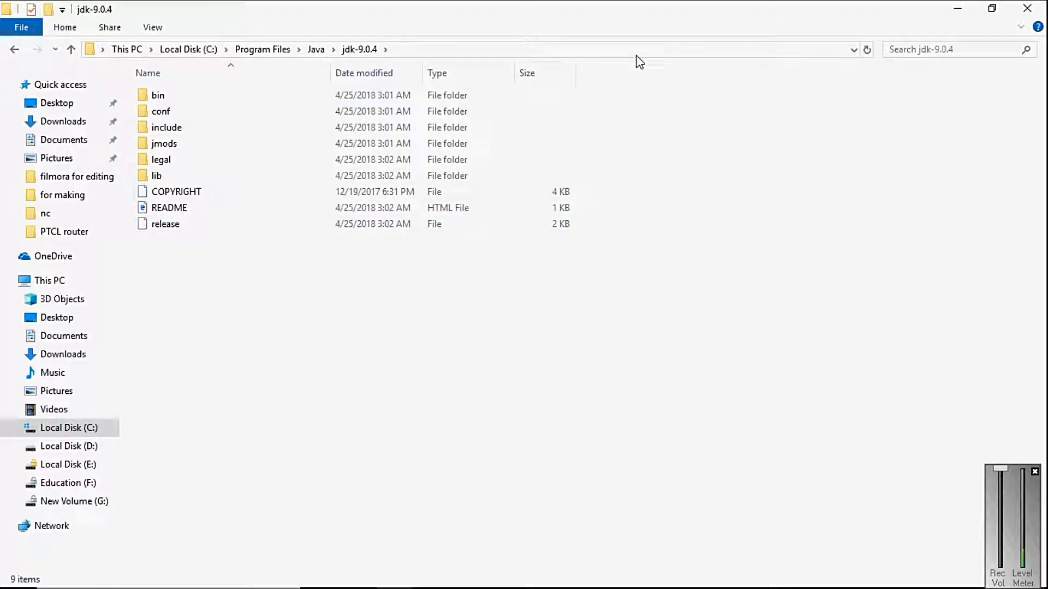
click(412, 49)
key(ctrl+c)
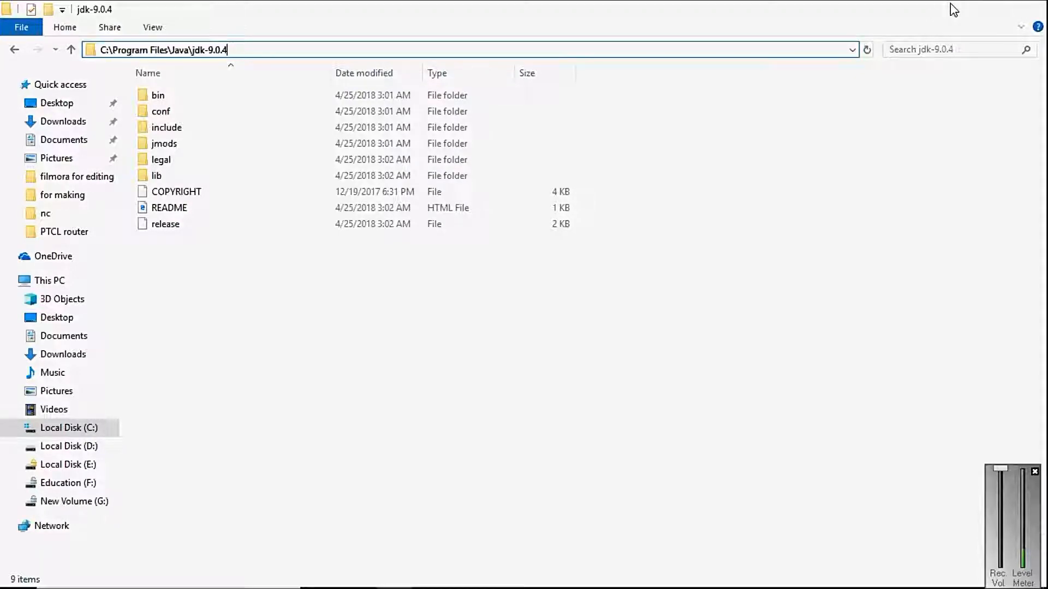
Complete the --javahome argument in Command Prompt with "C:\Program Files\Java\jdk-9.0.4" and run the command
click(958, 8)
key(ctrl+v)
text(")
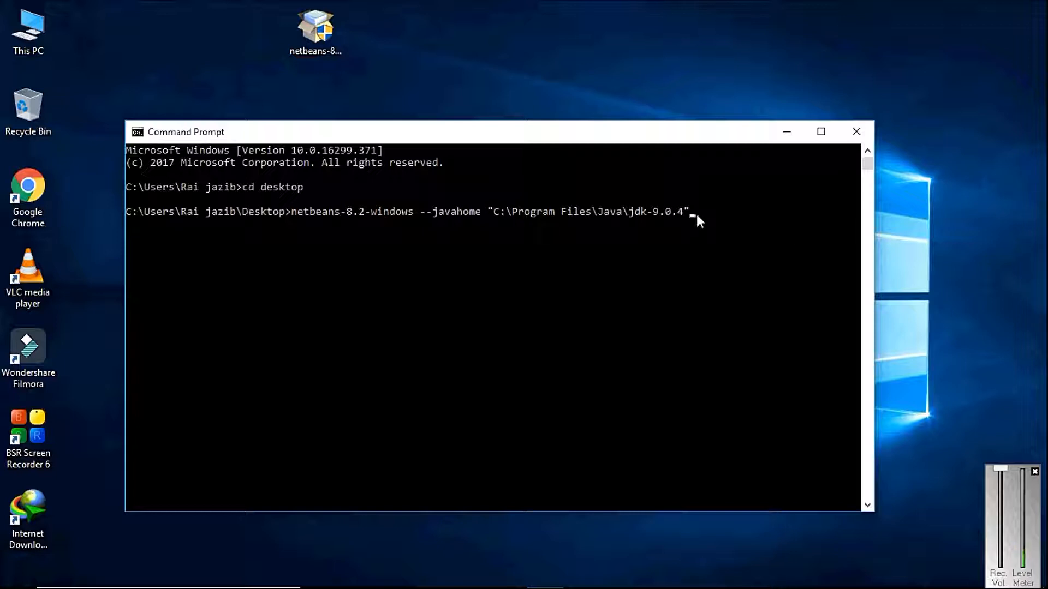
key(Return)
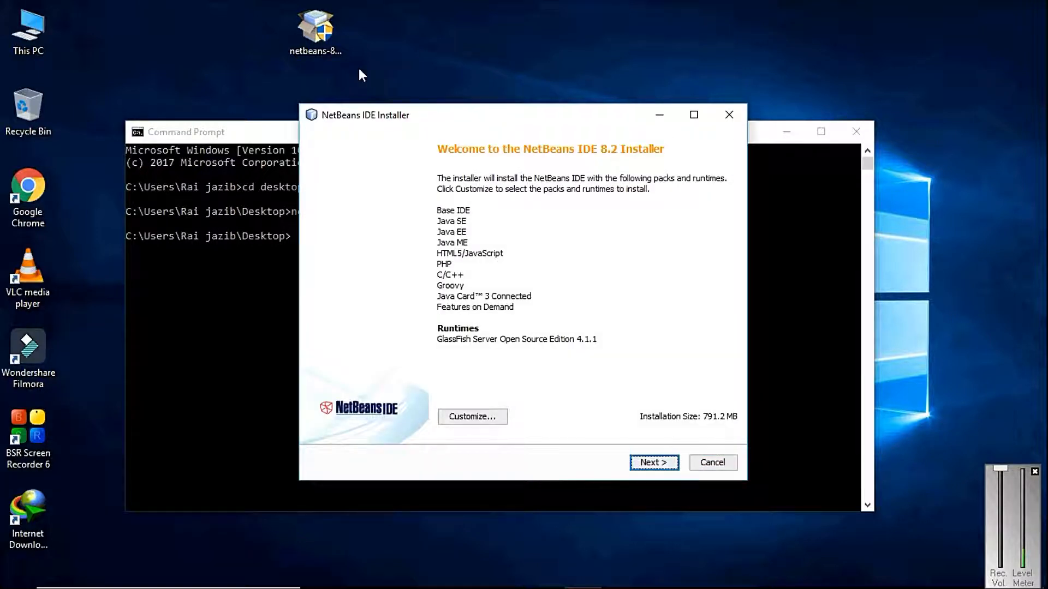
Accept the license agreement and start installing NetBeans IDE 8.2 and GlassFish 4.1.1 with the default folders, JDK and update check
click(644, 463)
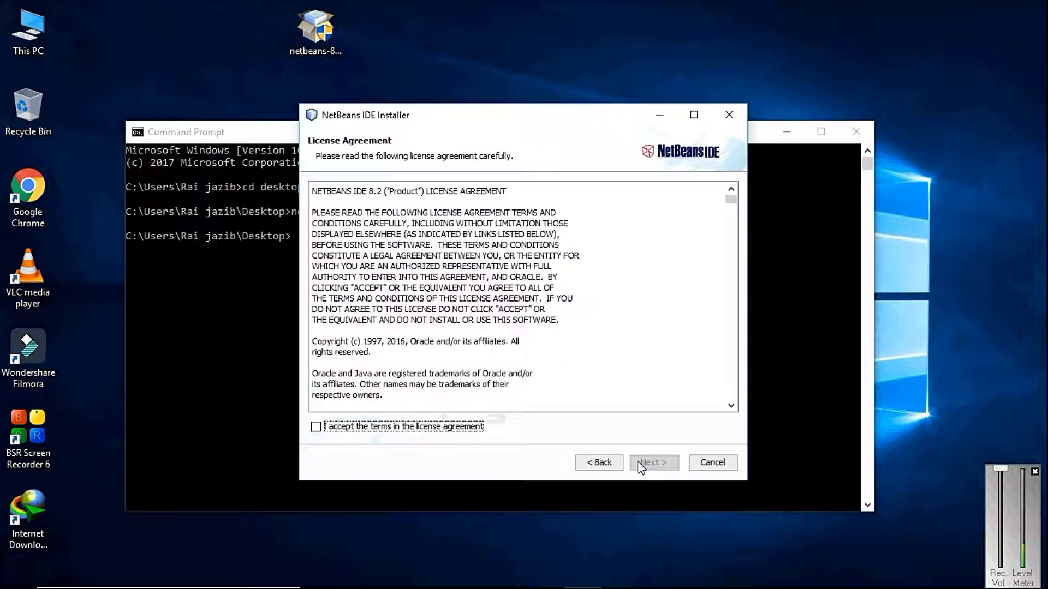
click(383, 427)
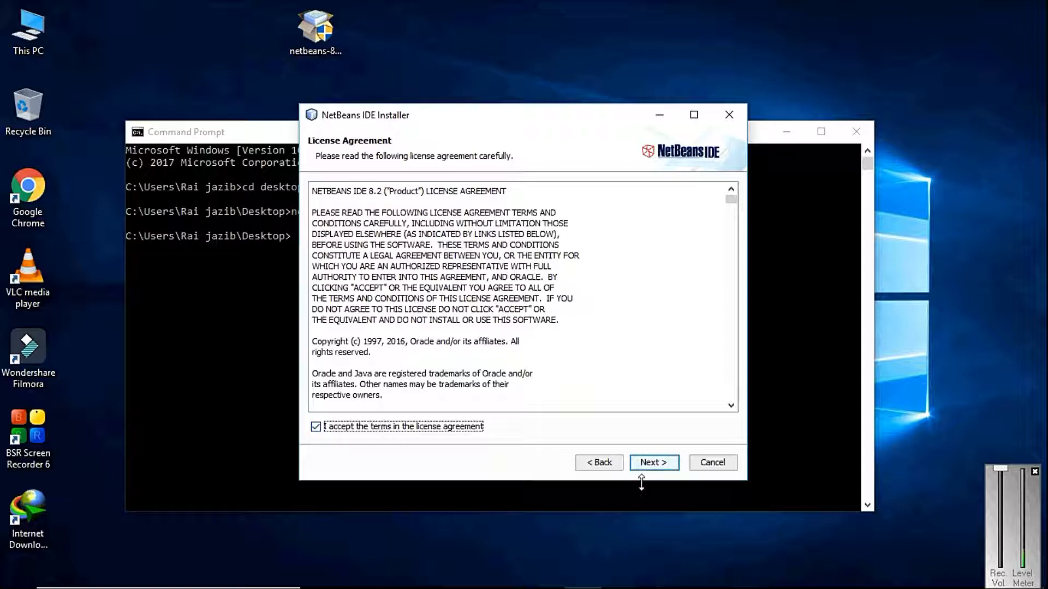
click(657, 468)
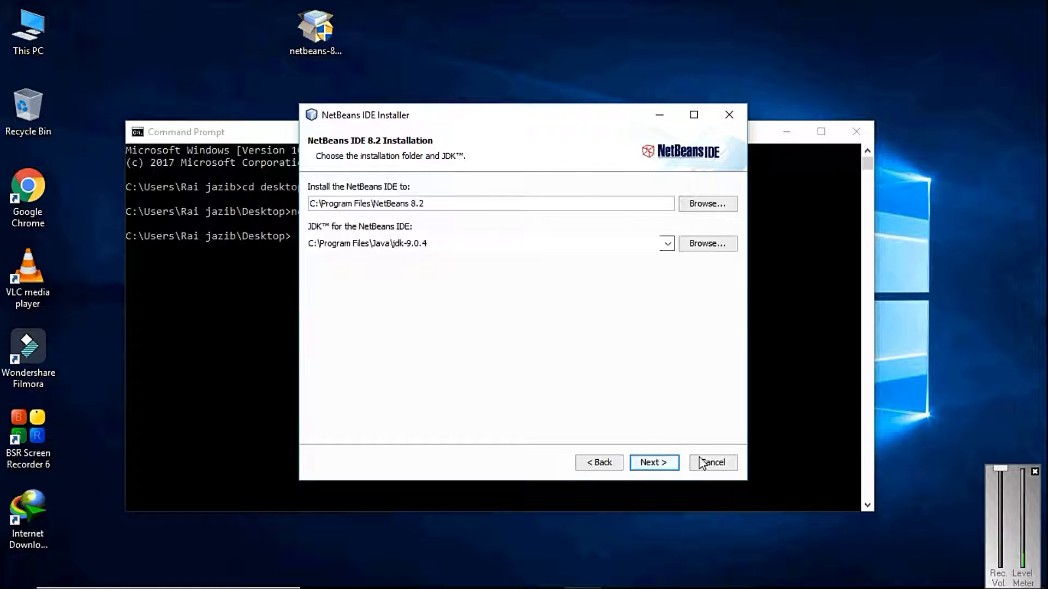
click(651, 468)
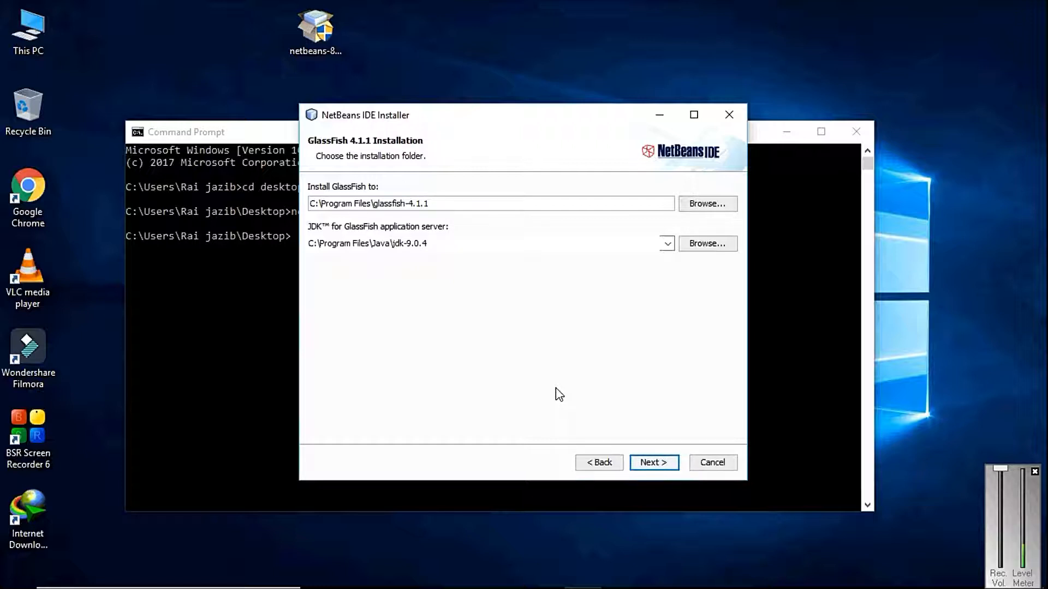
click(660, 466)
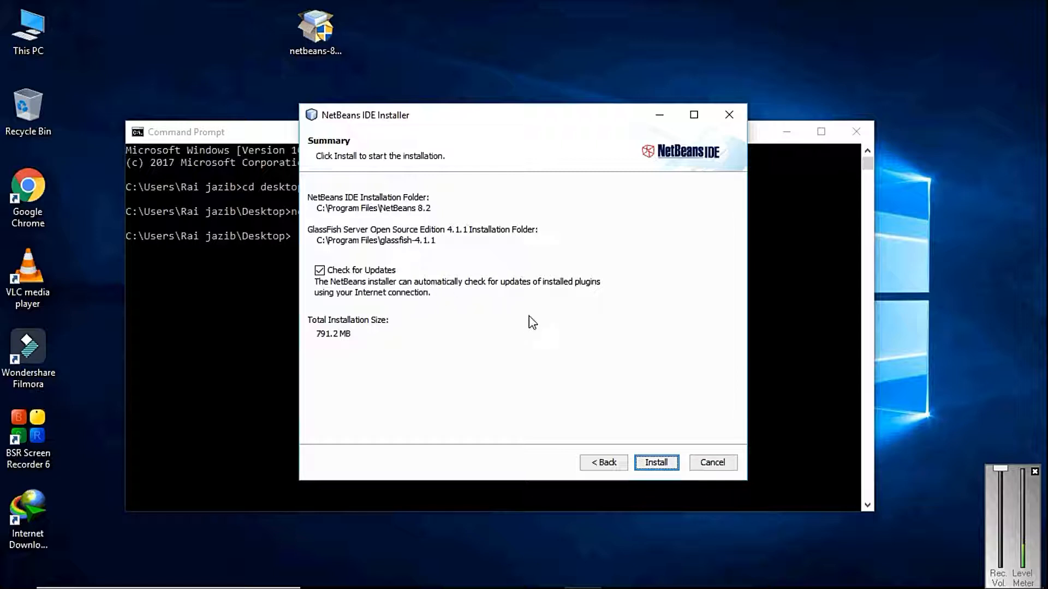
click(654, 464)
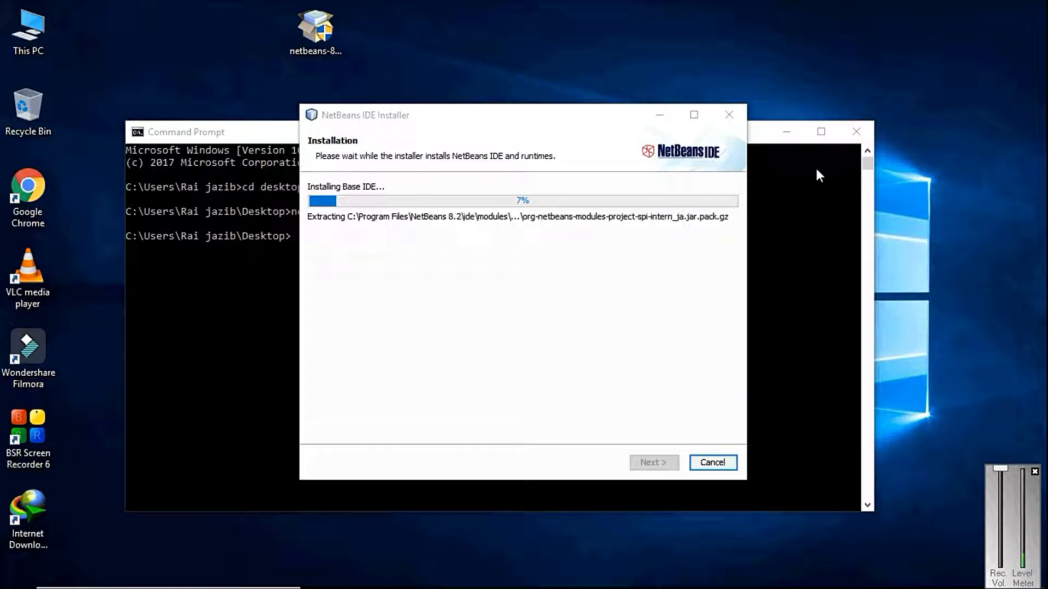
Close Command Prompt and finish the NetBeans setup with the anonymous usage data contribution turned off
click(855, 132)
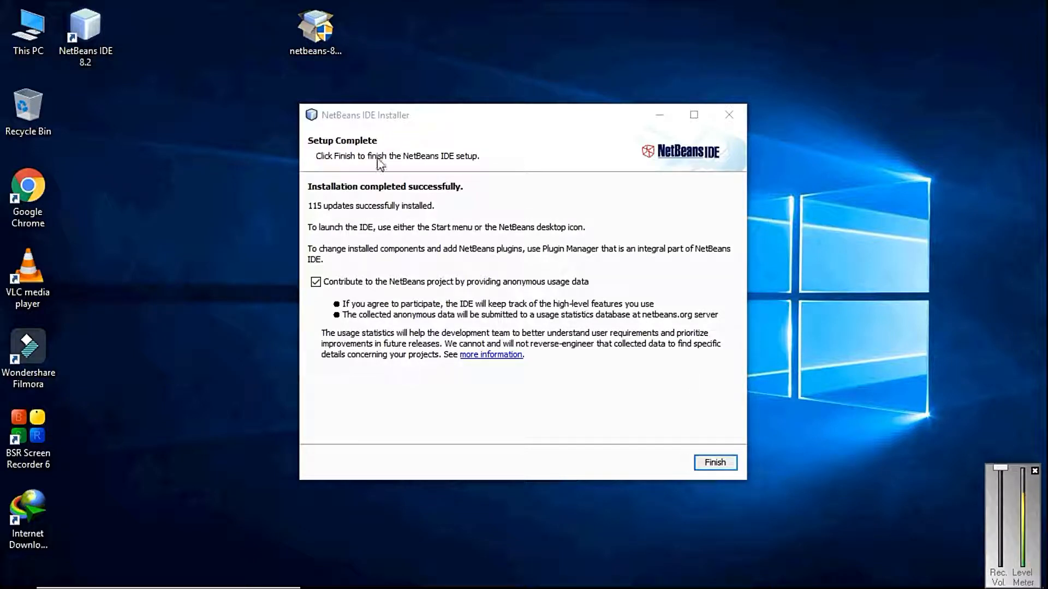
click(315, 282)
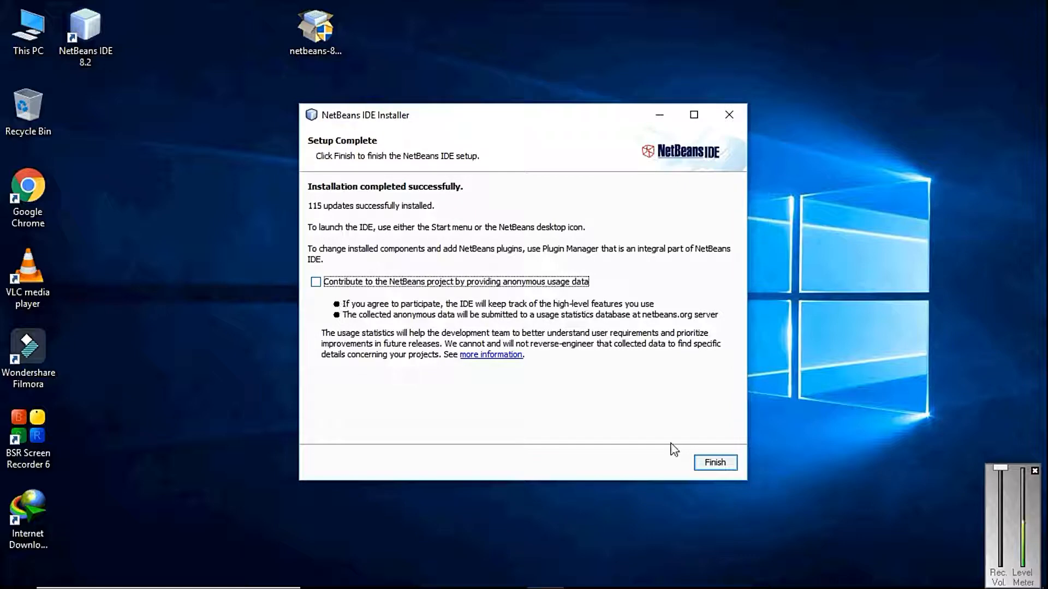
click(729, 468)
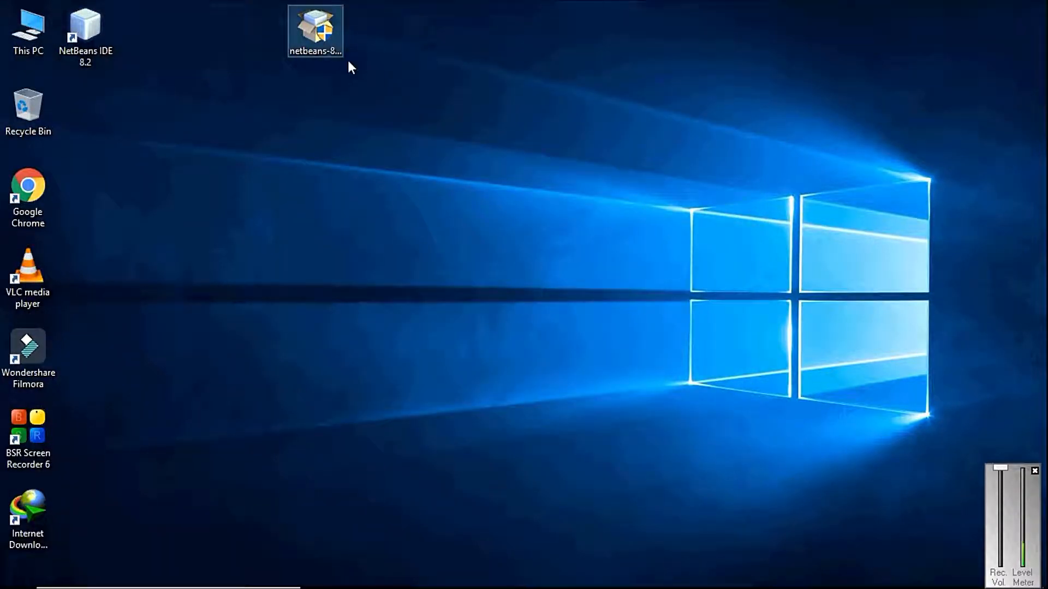
mouse_move(658, 588)
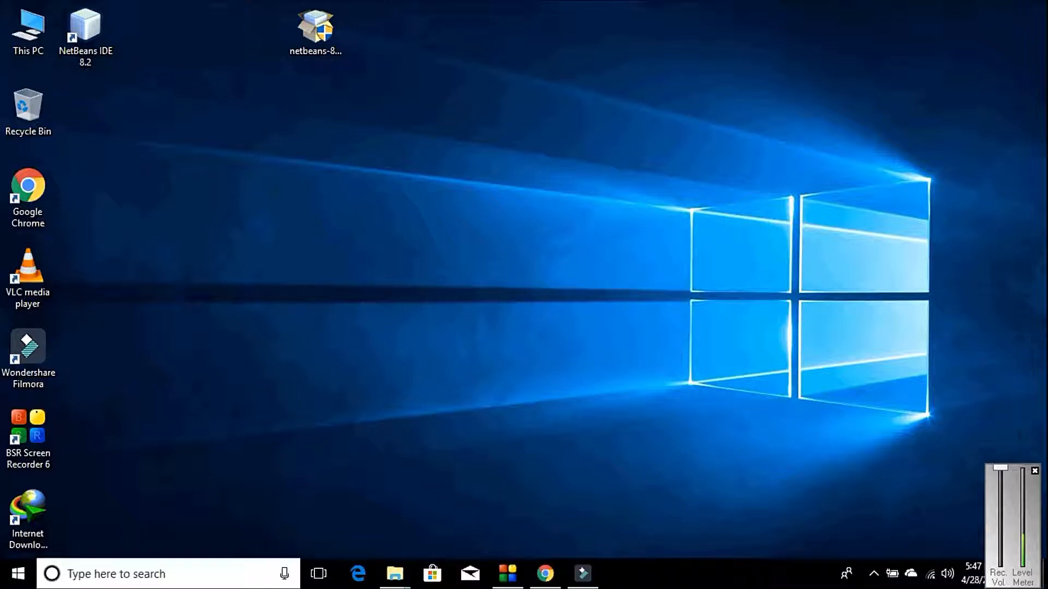